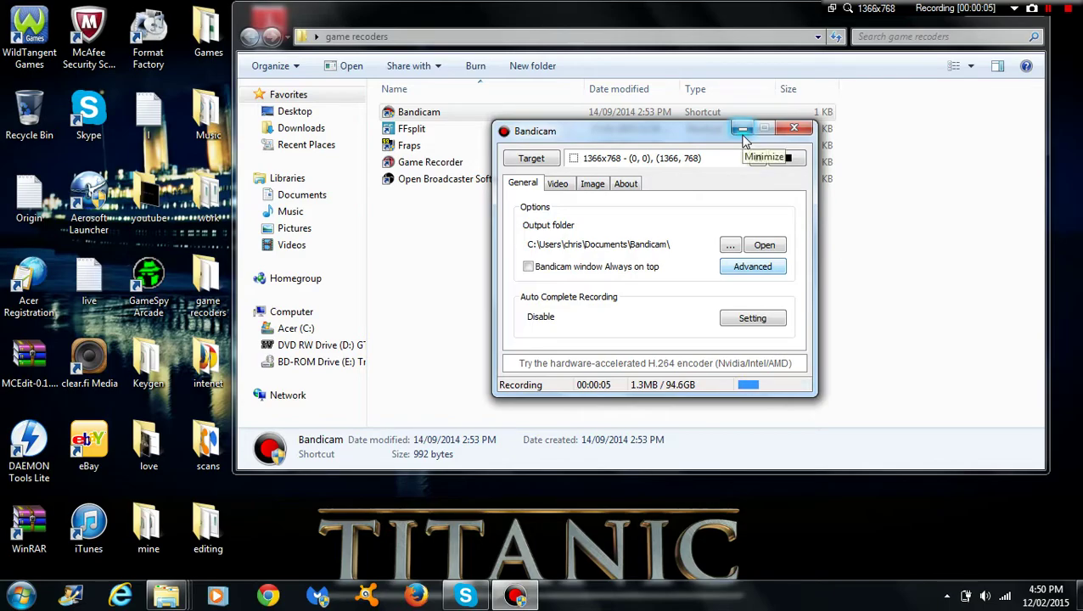
Minimize Bandicam to the tray while it records, then minimize the game recoders folder window
{"action": "left_click", "coordinate": [743, 130]}
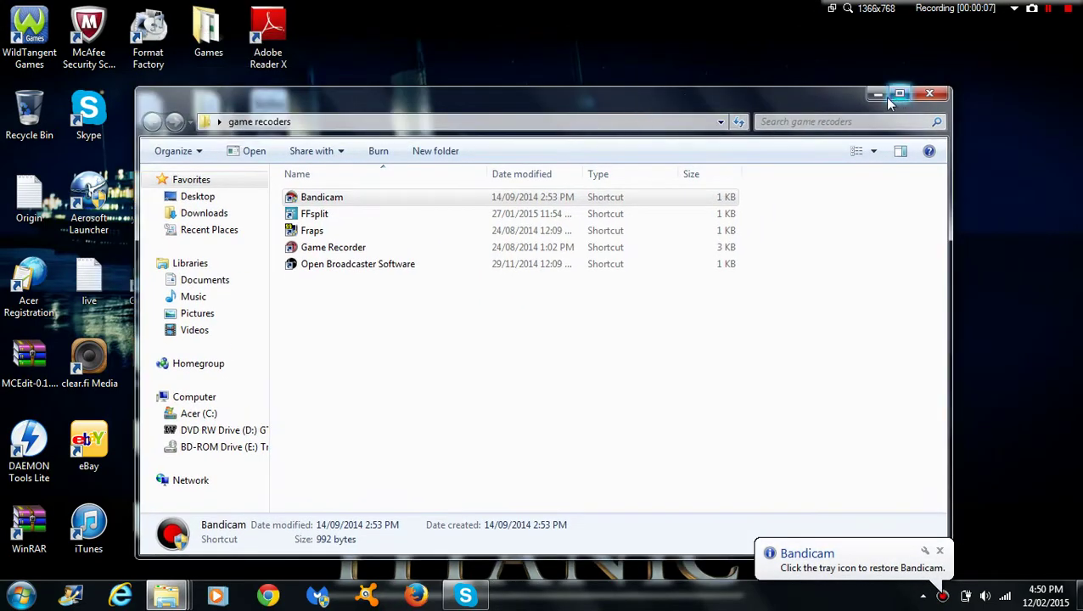
{"action": "left_click", "coordinate": [893, 95]}
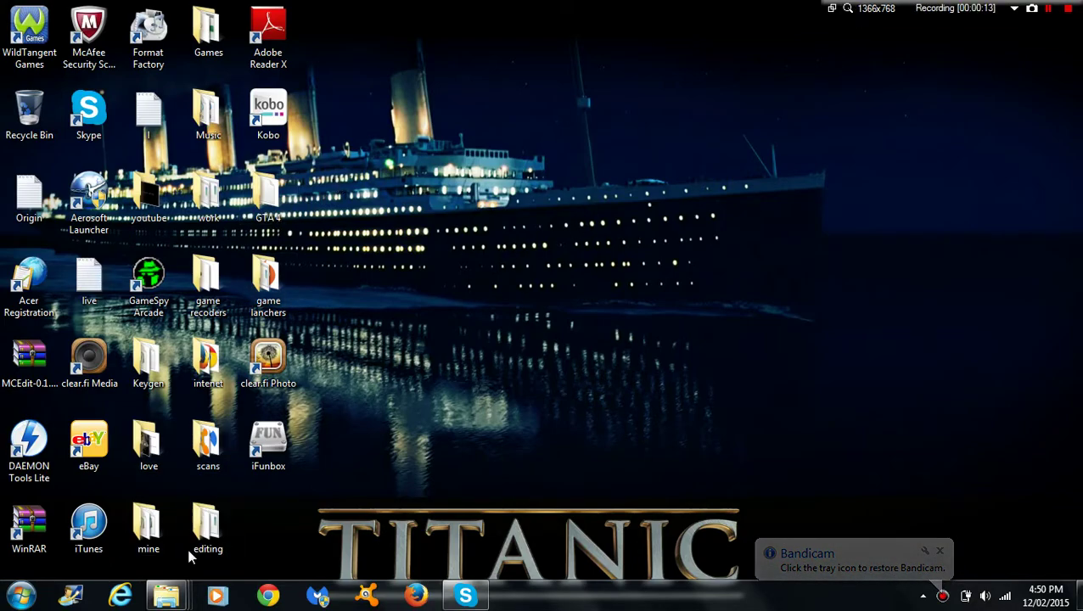
Launch a new Windows Explorer window from the taskbar jump list and enter the Documents library
{"action": "right_click", "coordinate": [170, 596]}
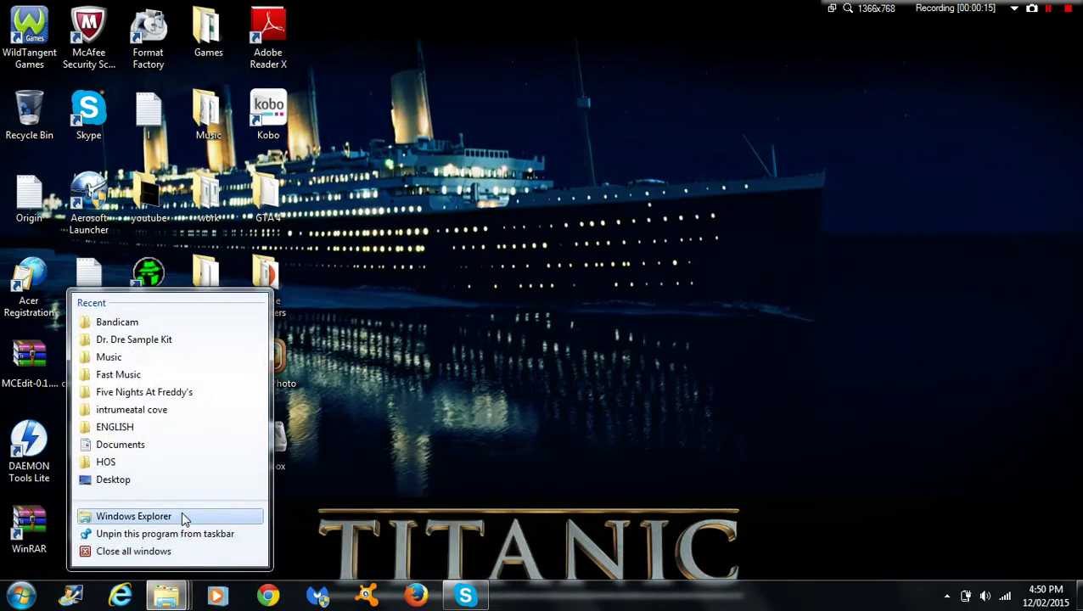
{"action": "left_click", "coordinate": [180, 511]}
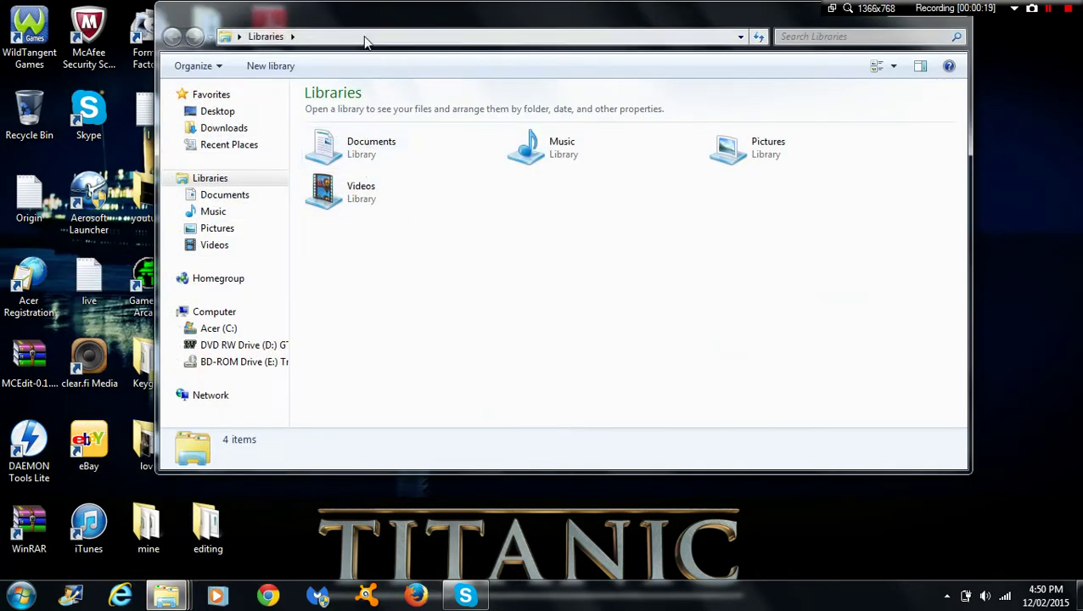
{"action": "double_click", "coordinate": [323, 146]}
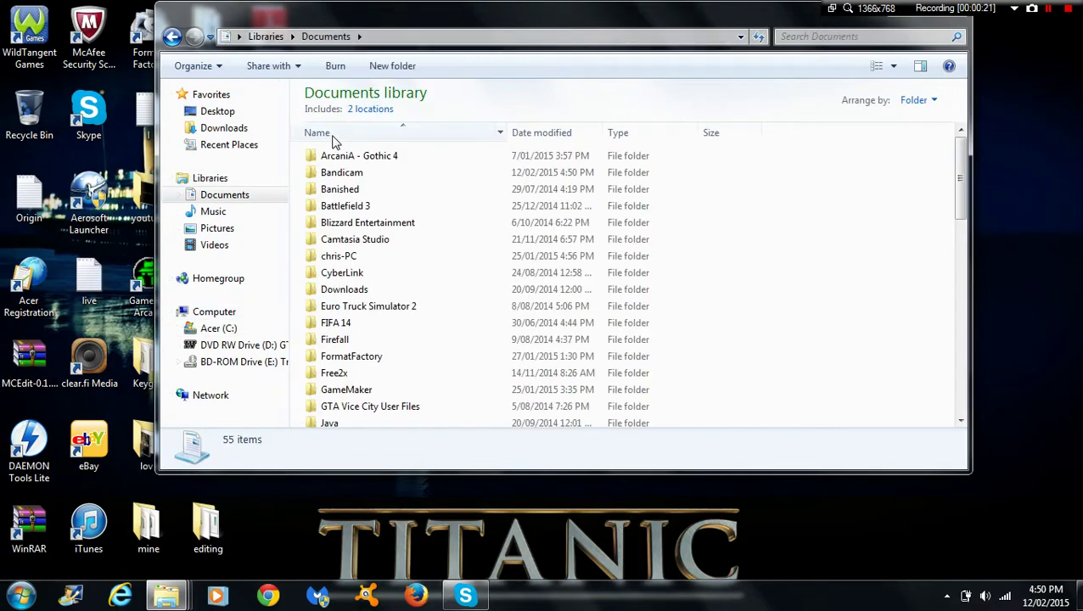
{"action": "scroll", "coordinate": [430, 175], "scroll_direction": "down", "scroll_amount": 4}
{"action": "scroll", "coordinate": [430, 174], "scroll_direction": "down", "scroll_amount": 2}
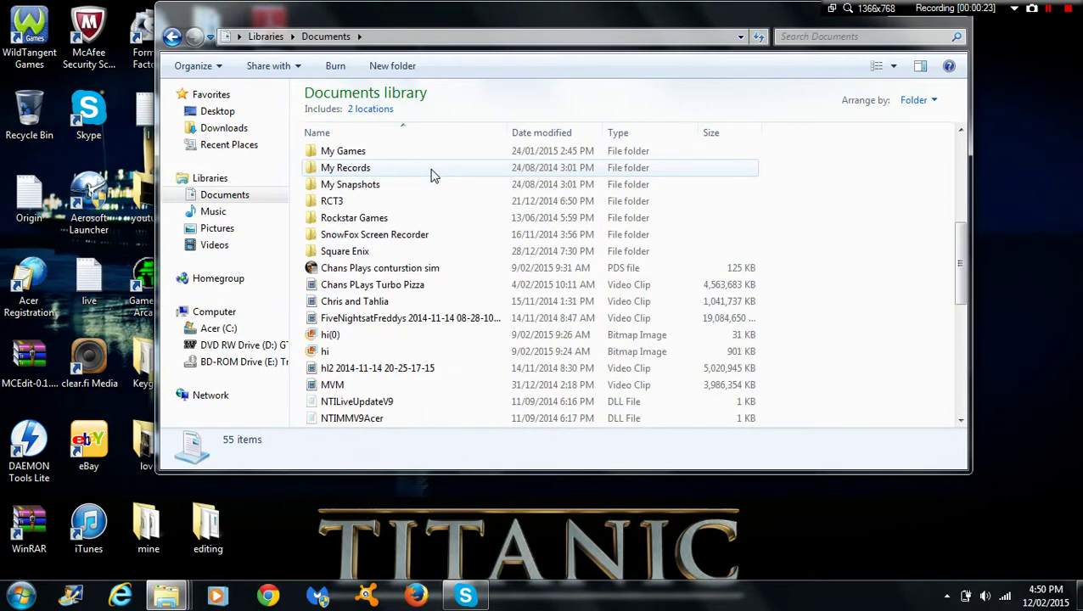
{"action": "scroll", "coordinate": [431, 174], "scroll_direction": "down", "scroll_amount": 2}
{"action": "scroll", "coordinate": [477, 249], "scroll_direction": "down", "scroll_amount": 1}
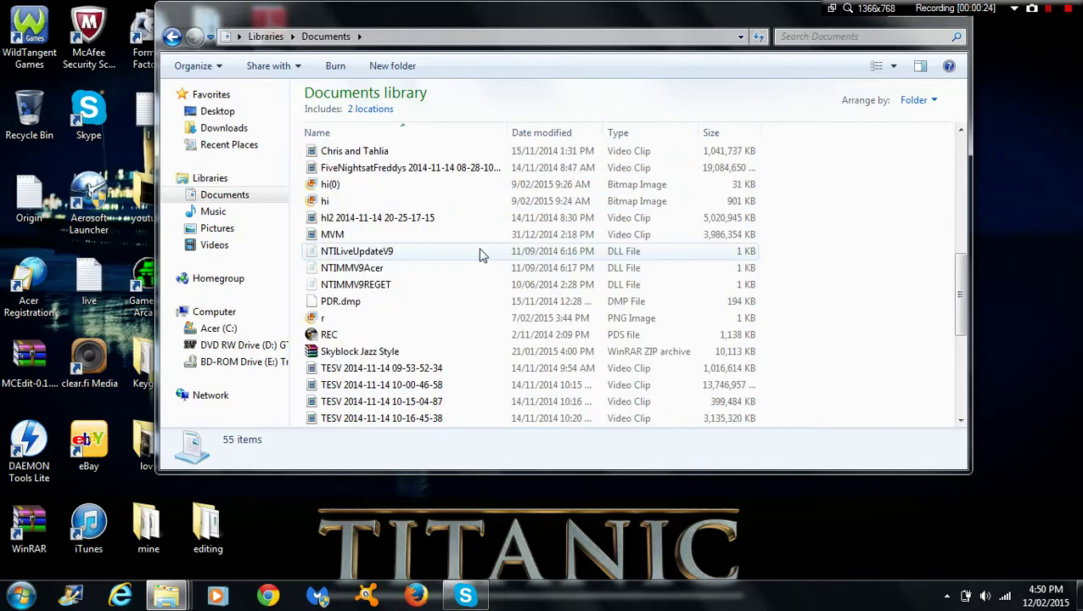
{"action": "scroll", "coordinate": [475, 245], "scroll_direction": "down", "scroll_amount": 2}
{"action": "scroll", "coordinate": [474, 243], "scroll_direction": "up", "scroll_amount": 3}
{"action": "scroll", "coordinate": [472, 248], "scroll_direction": "down", "scroll_amount": 1}
{"action": "scroll", "coordinate": [472, 248], "scroll_direction": "up", "scroll_amount": 2}
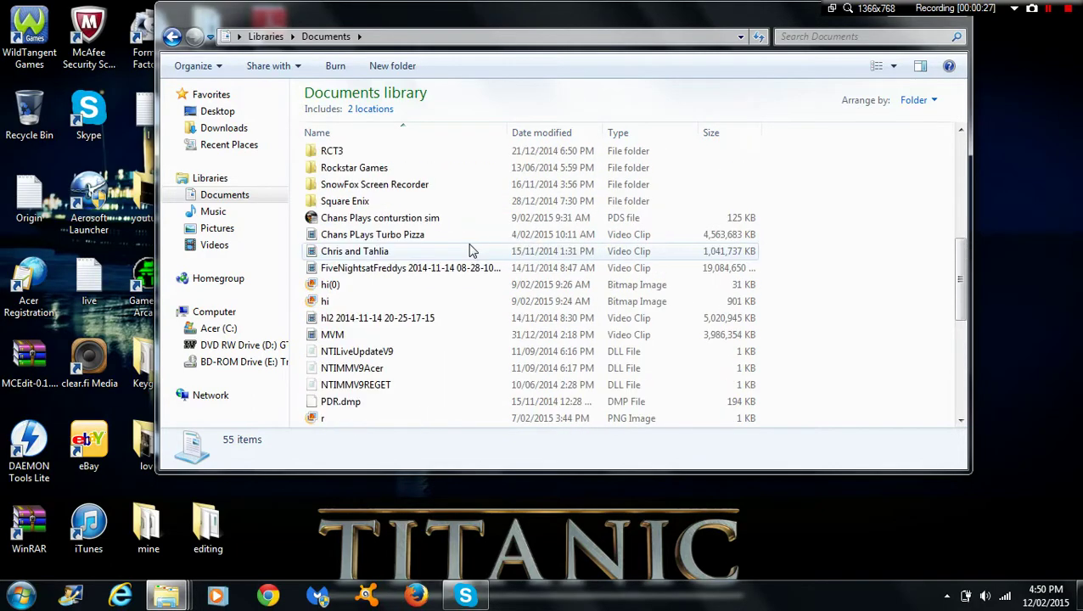
Browse the Chans Plays and hl2 clips, then select all nine TESV clips (69.2 GB)
{"action": "left_click", "coordinate": [431, 219]}
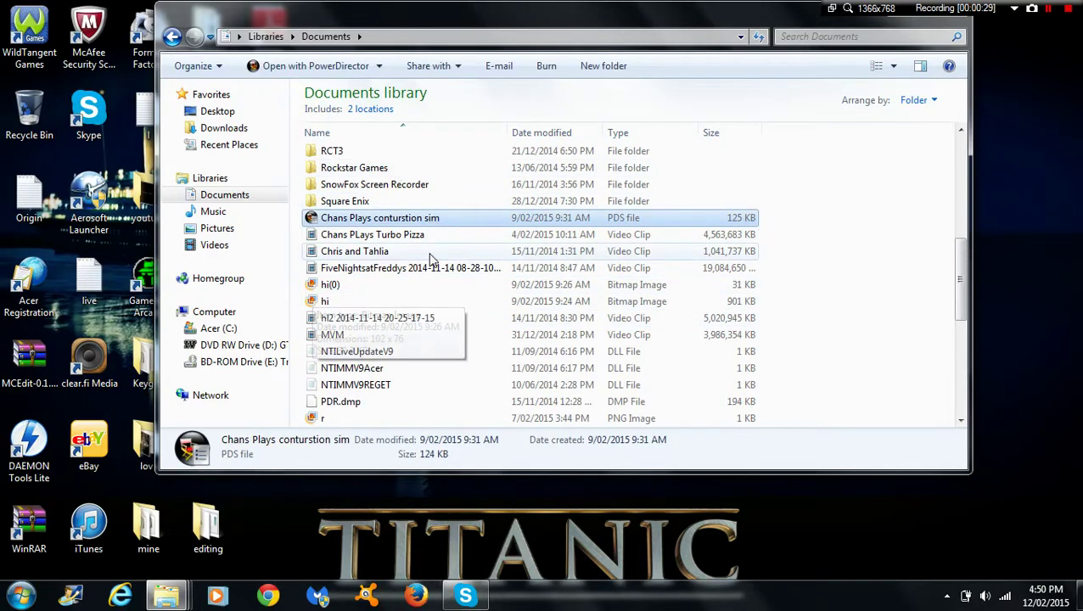
{"action": "scroll", "coordinate": [422, 236], "scroll_direction": "down", "scroll_amount": 1}
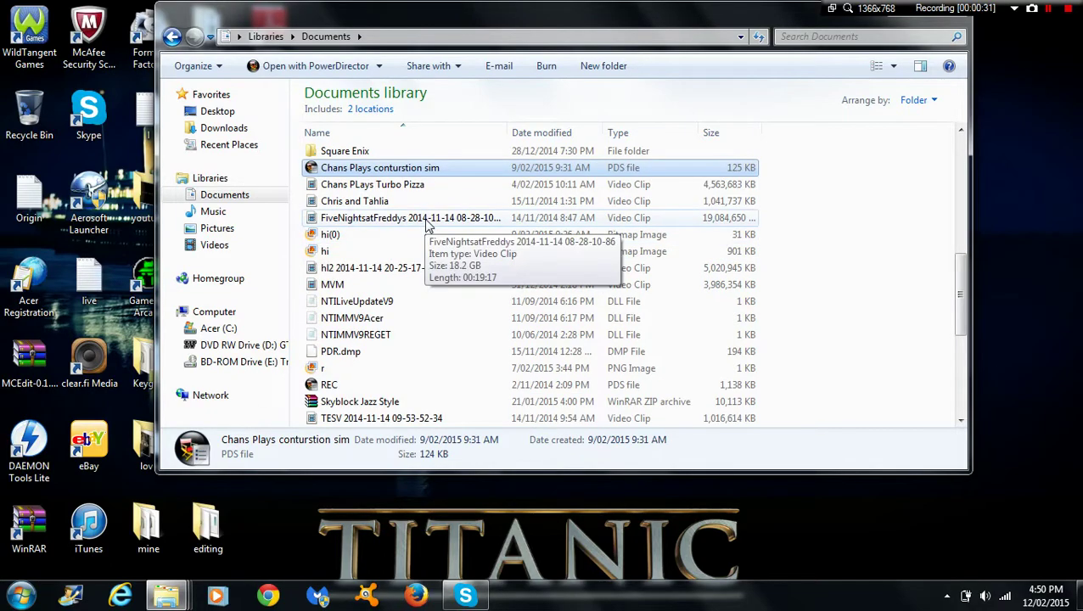
{"action": "scroll", "coordinate": [433, 225], "scroll_direction": "down", "scroll_amount": 1}
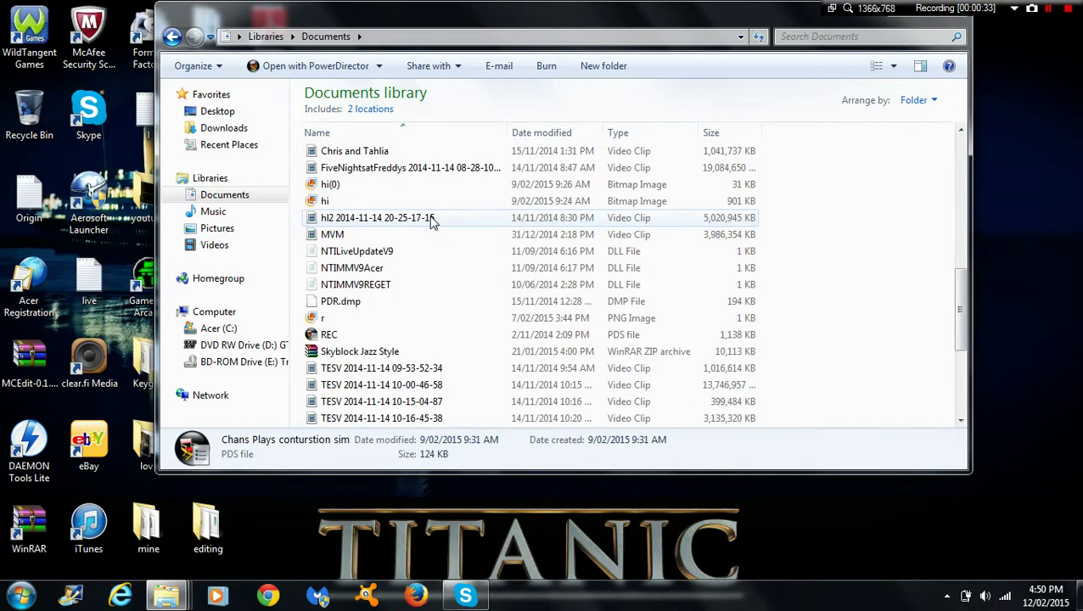
{"action": "left_click", "coordinate": [397, 222]}
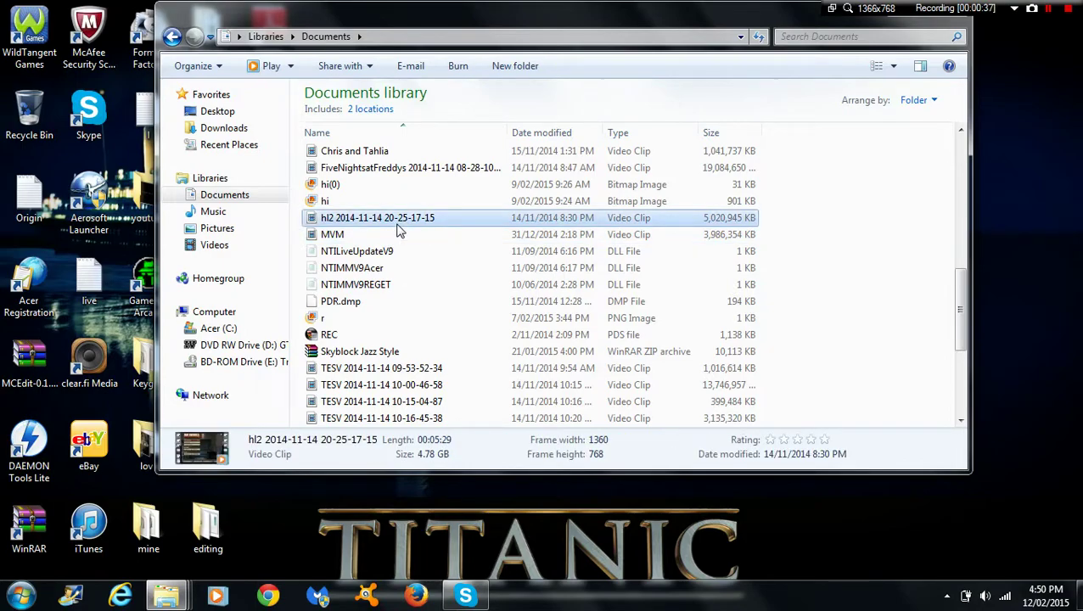
{"action": "scroll", "coordinate": [398, 230], "scroll_direction": "down", "scroll_amount": 2}
{"action": "scroll", "coordinate": [399, 229], "scroll_direction": "down", "scroll_amount": 1}
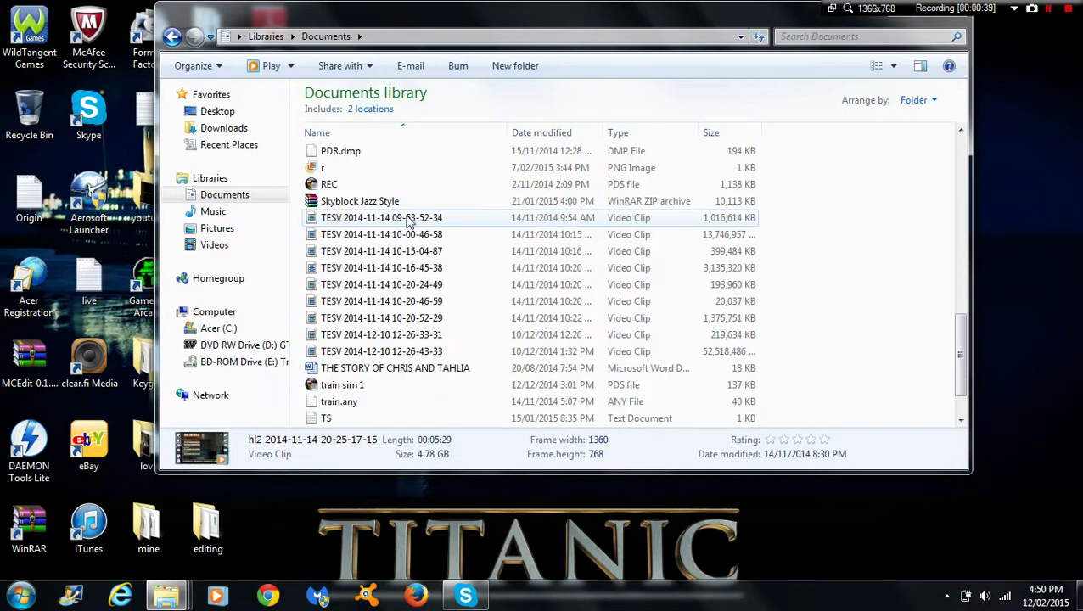
{"action": "left_click", "coordinate": [406, 221]}
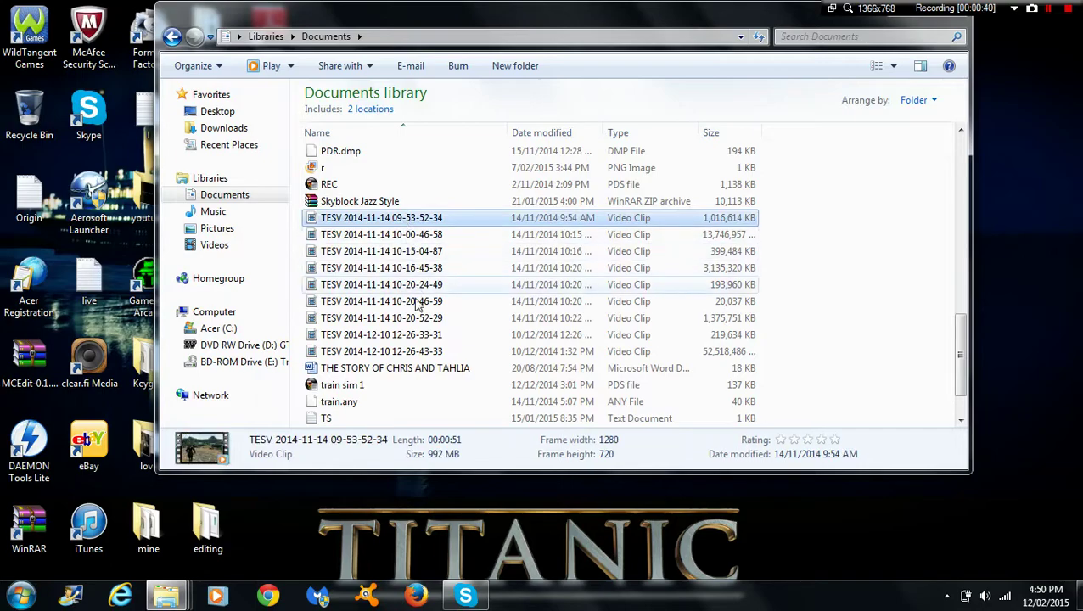
{"action": "left_click", "coordinate": [421, 355], "text": "ctrl"}
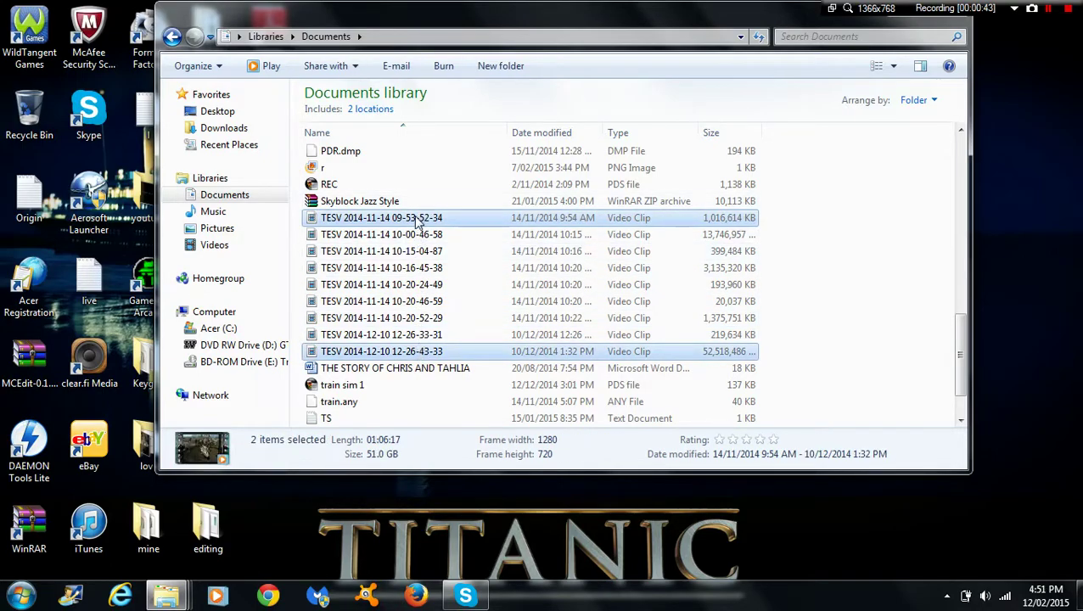
{"action": "left_click", "coordinate": [435, 352], "text": "shift"}
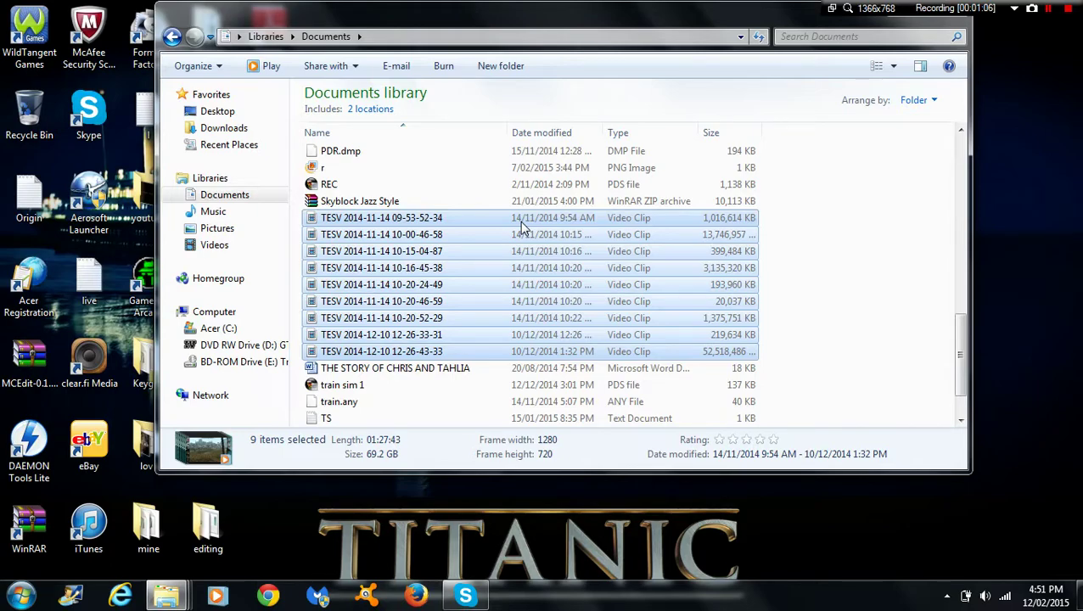
Select the Word document instead of the TESV clips
{"action": "left_click", "coordinate": [499, 370]}
{"action": "scroll", "coordinate": [541, 235], "scroll_direction": "down", "scroll_amount": 1}
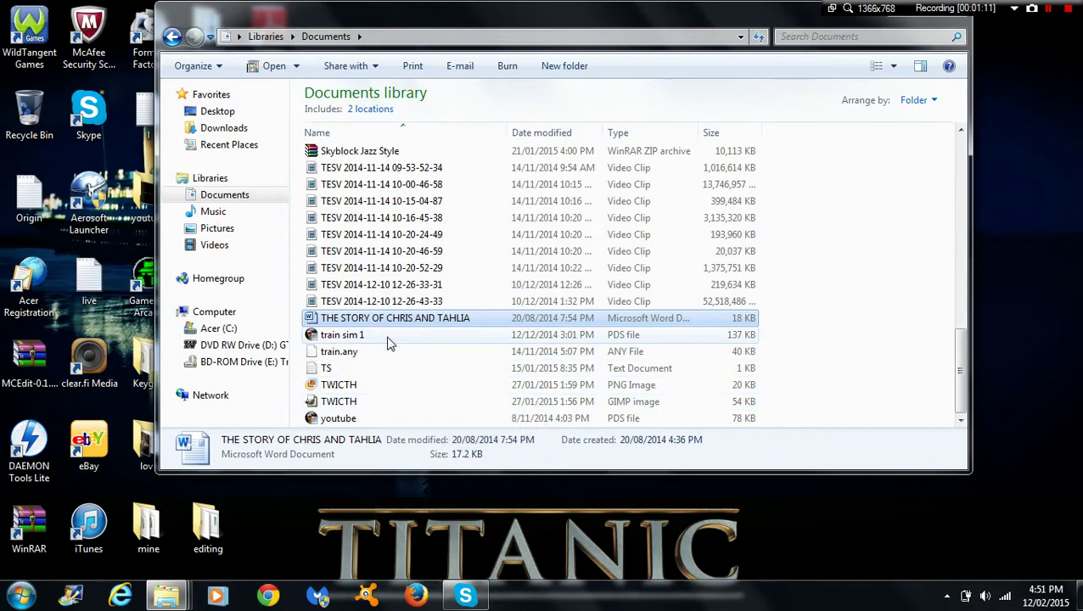
{"action": "scroll", "coordinate": [433, 384], "scroll_direction": "up", "scroll_amount": 5}
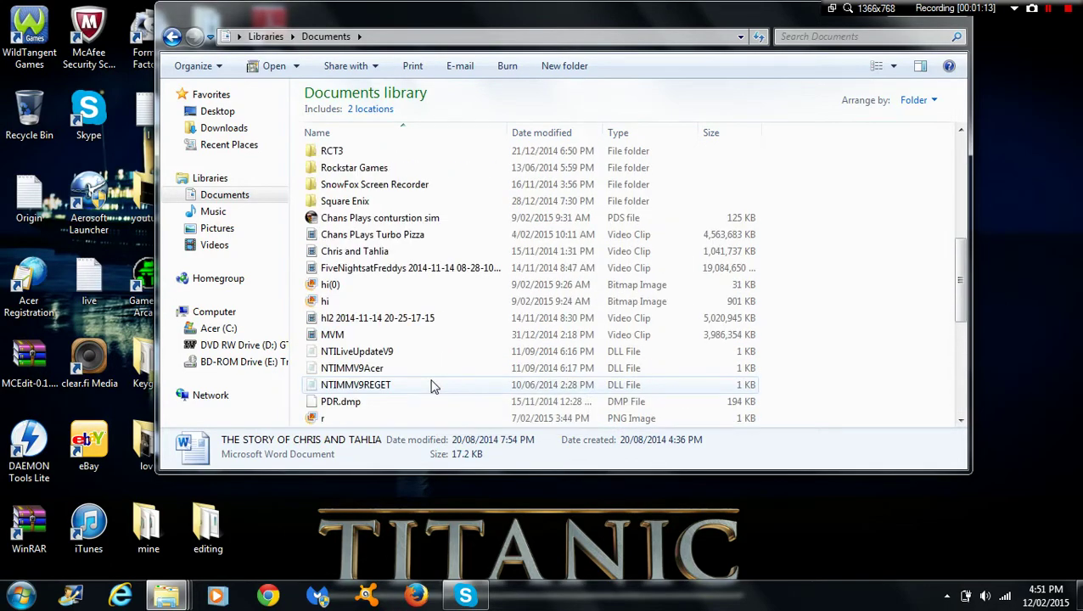
{"action": "scroll", "coordinate": [433, 387], "scroll_direction": "up", "scroll_amount": 5}
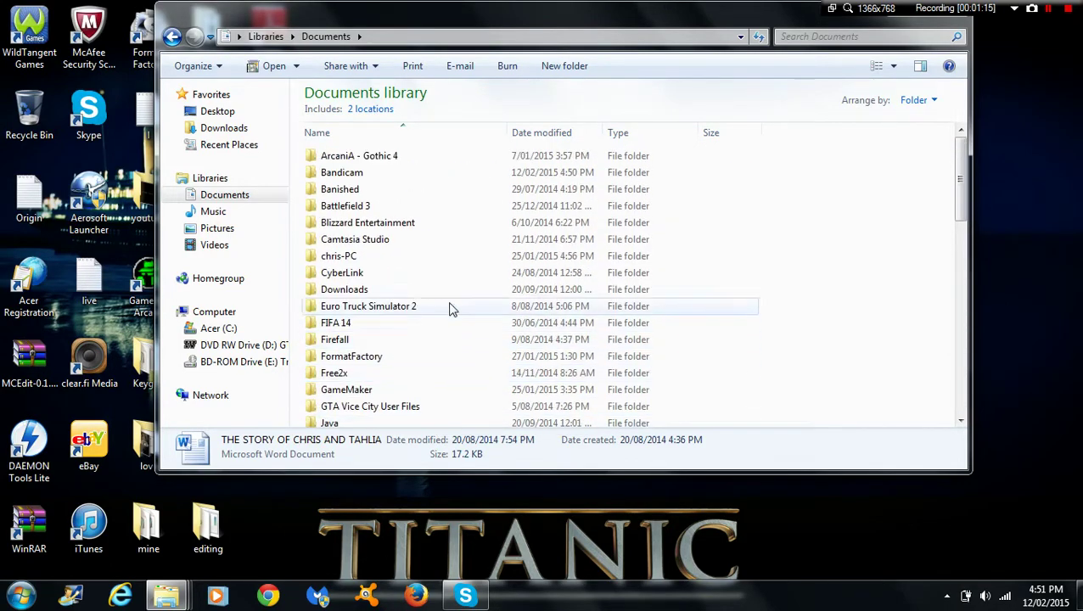
{"action": "double_click", "coordinate": [392, 174]}
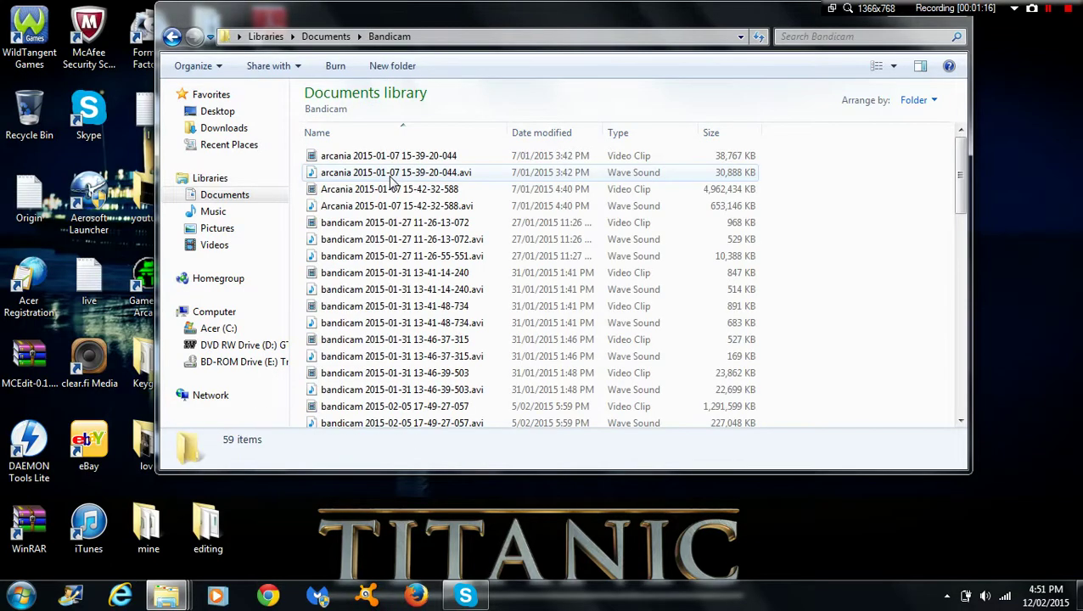
{"action": "left_click", "coordinate": [459, 158]}
{"action": "left_click", "coordinate": [447, 188]}
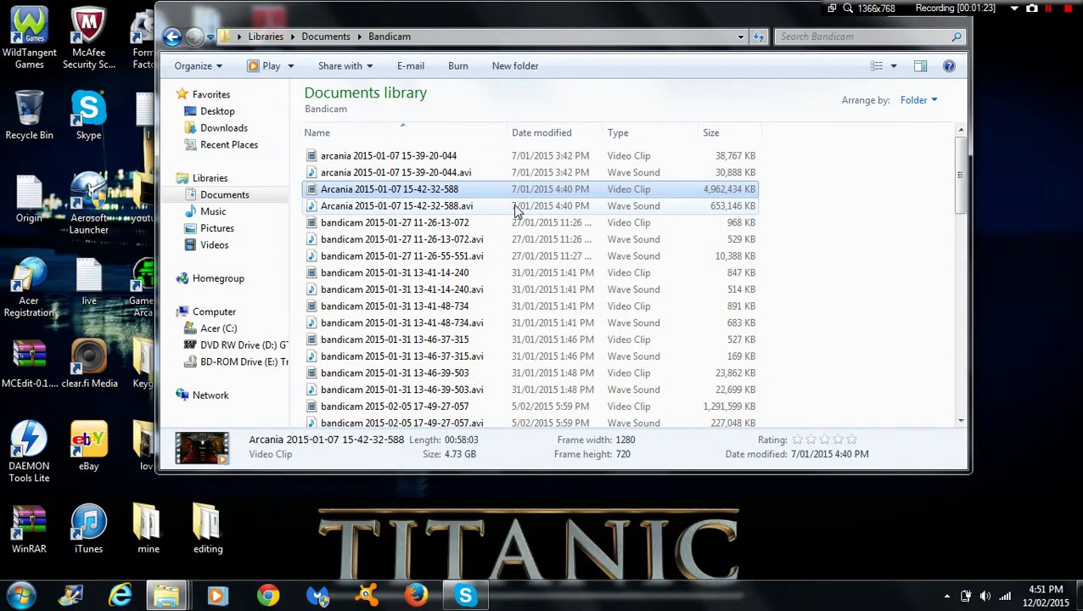
{"action": "scroll", "coordinate": [516, 209], "scroll_direction": "down", "scroll_amount": 3}
{"action": "scroll", "coordinate": [515, 210], "scroll_direction": "down", "scroll_amount": 2}
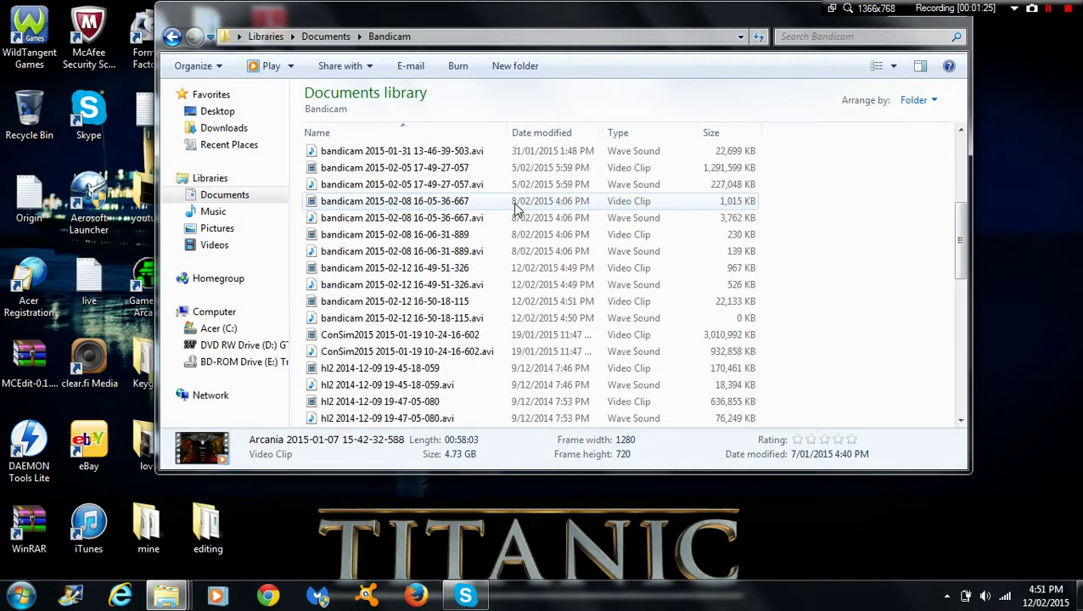
{"action": "scroll", "coordinate": [515, 210], "scroll_direction": "down", "scroll_amount": 2}
{"action": "scroll", "coordinate": [515, 209], "scroll_direction": "down", "scroll_amount": 3}
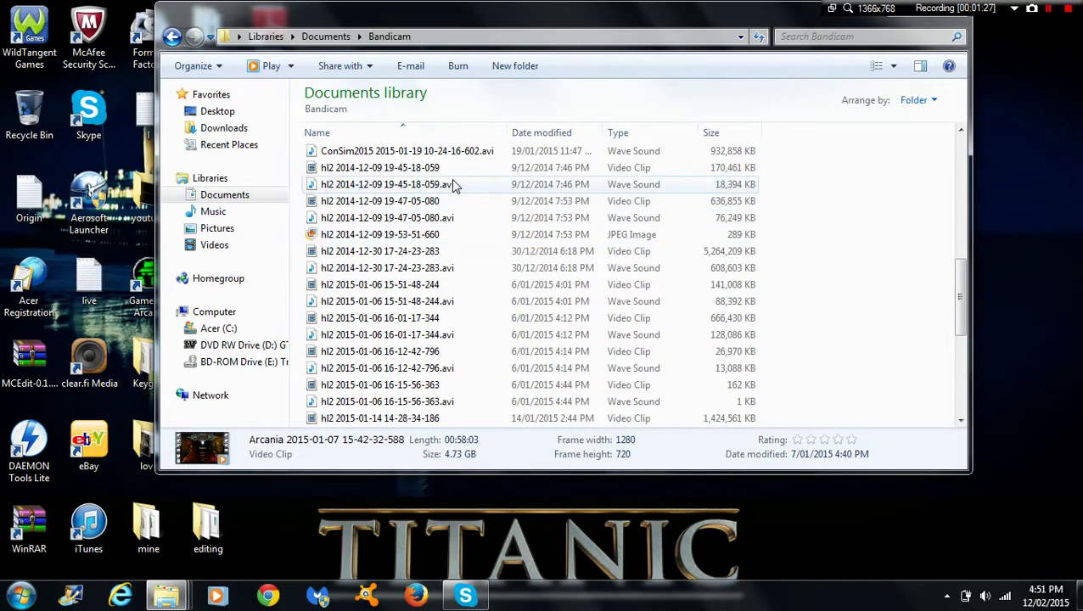
{"action": "scroll", "coordinate": [475, 183], "scroll_direction": "up", "scroll_amount": 1}
Select the ConSim2015 sound and video files, move the window lower, and close it
{"action": "left_click", "coordinate": [459, 204]}
{"action": "left_click", "coordinate": [463, 184]}
{"action": "scroll", "coordinate": [465, 194], "scroll_direction": "down", "scroll_amount": 1}
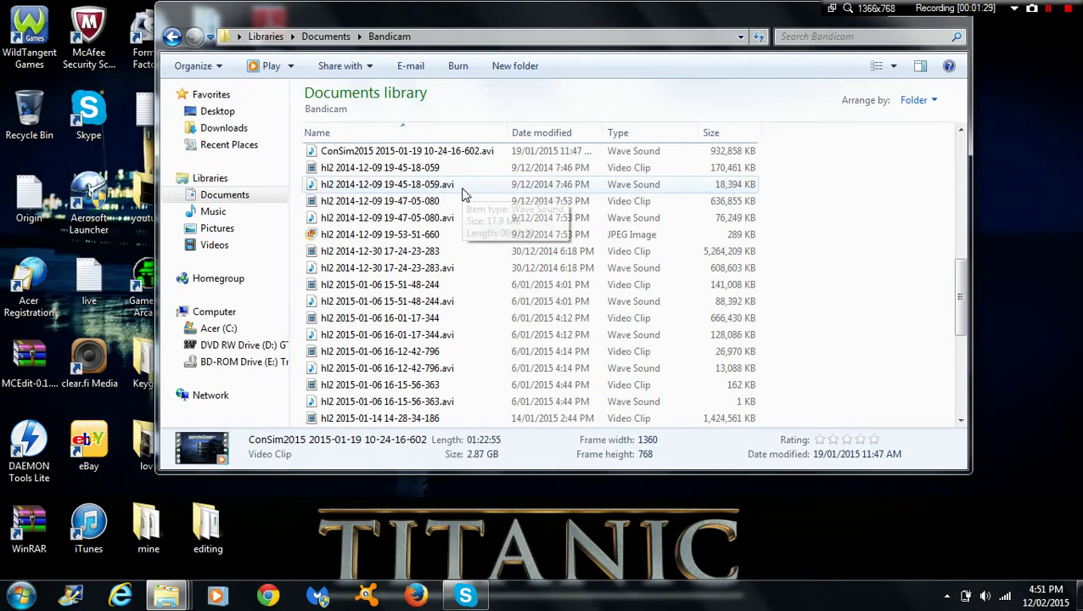
{"action": "scroll", "coordinate": [460, 193], "scroll_direction": "down", "scroll_amount": 2}
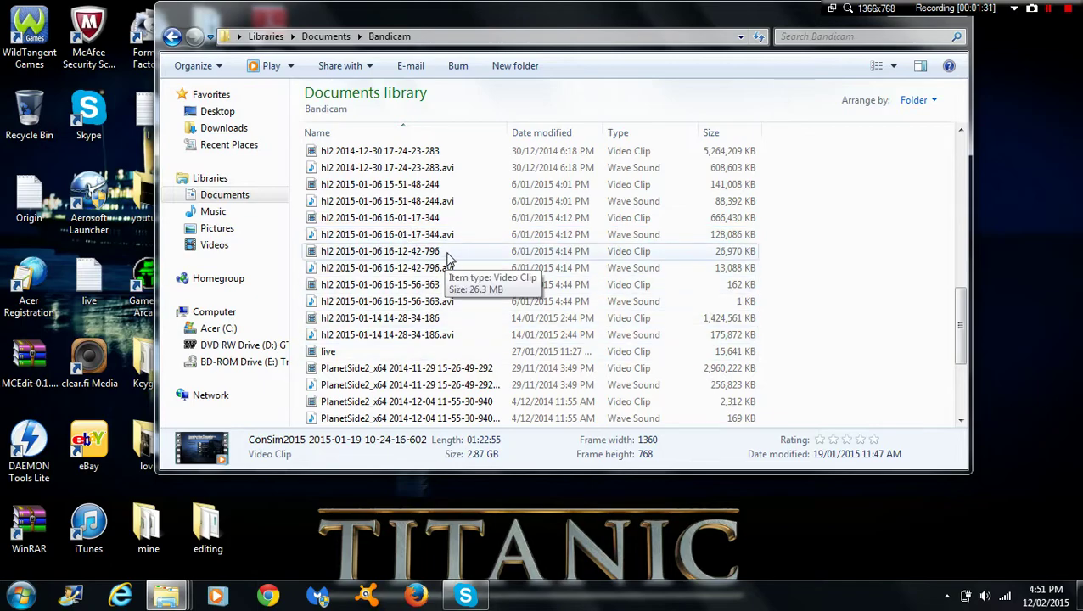
{"action": "scroll", "coordinate": [390, 280], "scroll_direction": "down", "scroll_amount": 3}
{"action": "scroll", "coordinate": [411, 355], "scroll_direction": "down", "scroll_amount": 1}
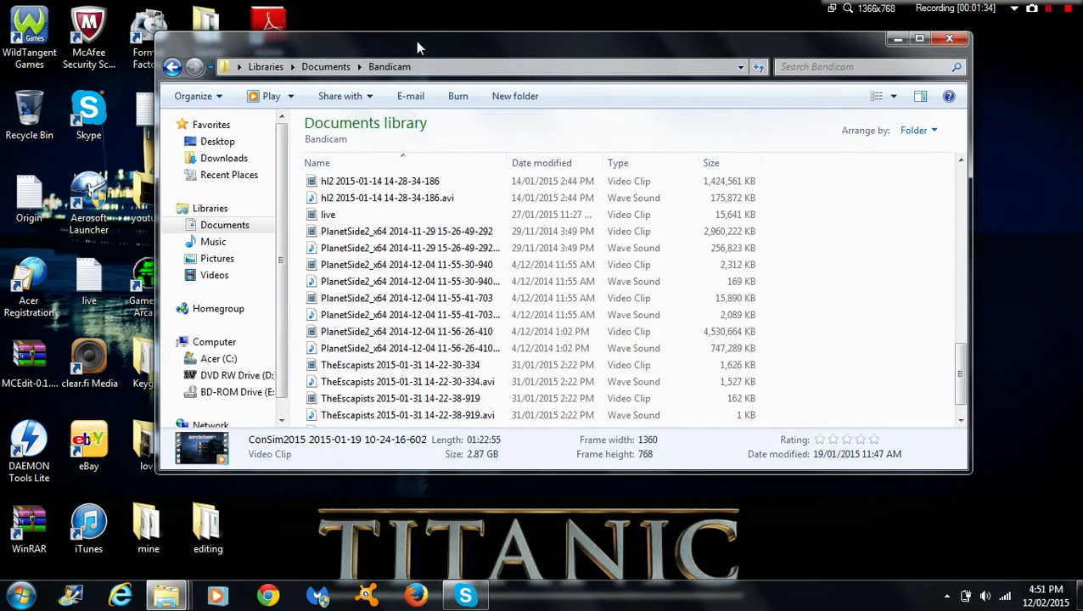
{"action": "left_click_drag", "start_coordinate": [415, 12], "coordinate": [280, 129]}
{"action": "left_click", "coordinate": [814, 126]}
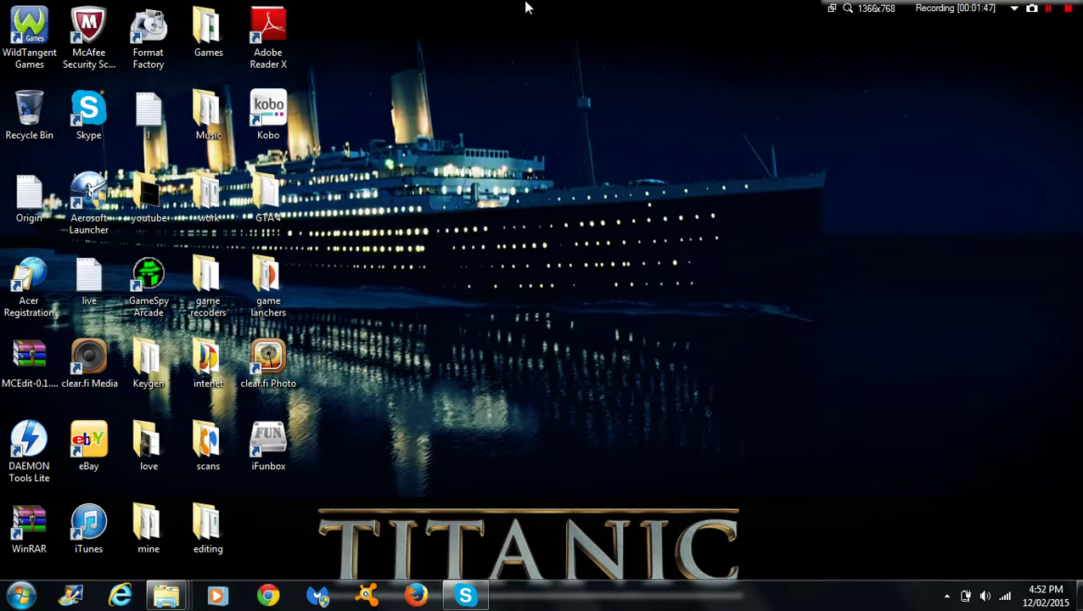
Press K, then deselect the desktop icons by clicking empty desktop space
{"action": "key", "text": "k"}
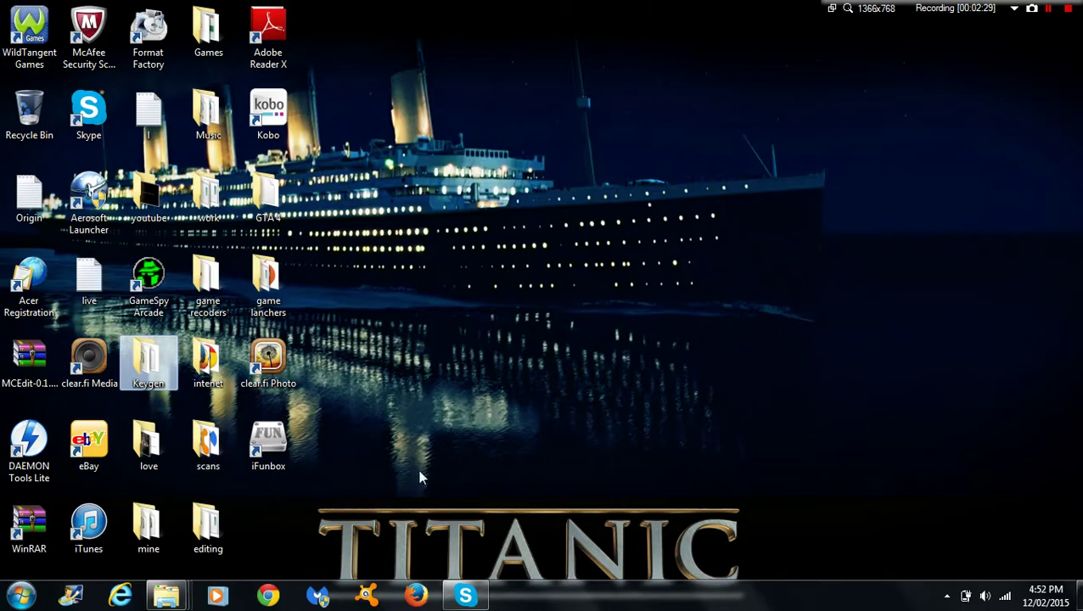
{"action": "left_click", "coordinate": [543, 189]}
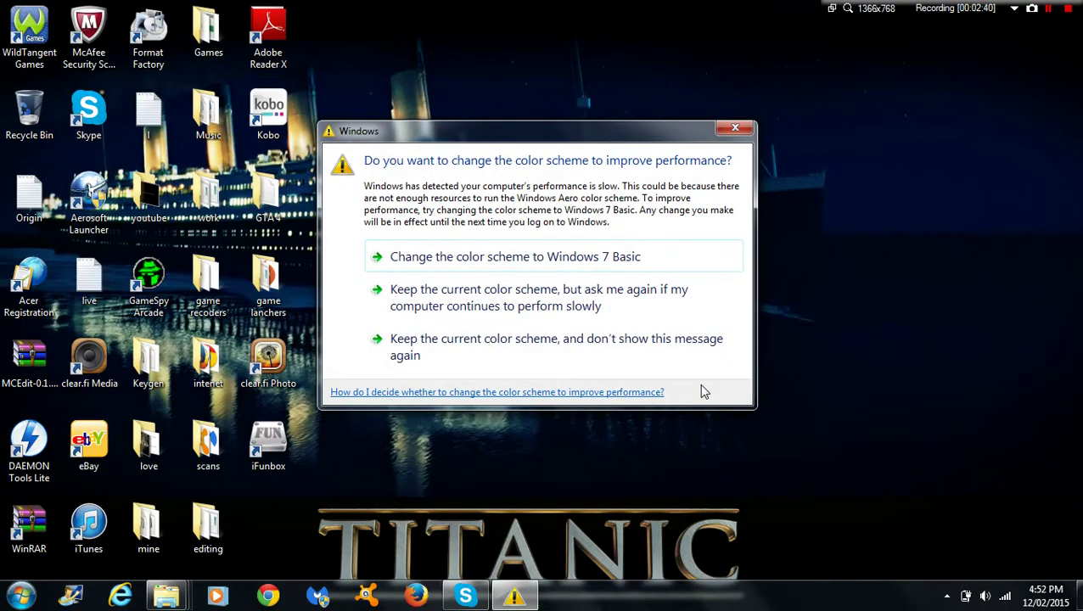
Close the Windows 7 Basic colour-scheme performance prompt with its X button
{"action": "left_click", "coordinate": [738, 130]}
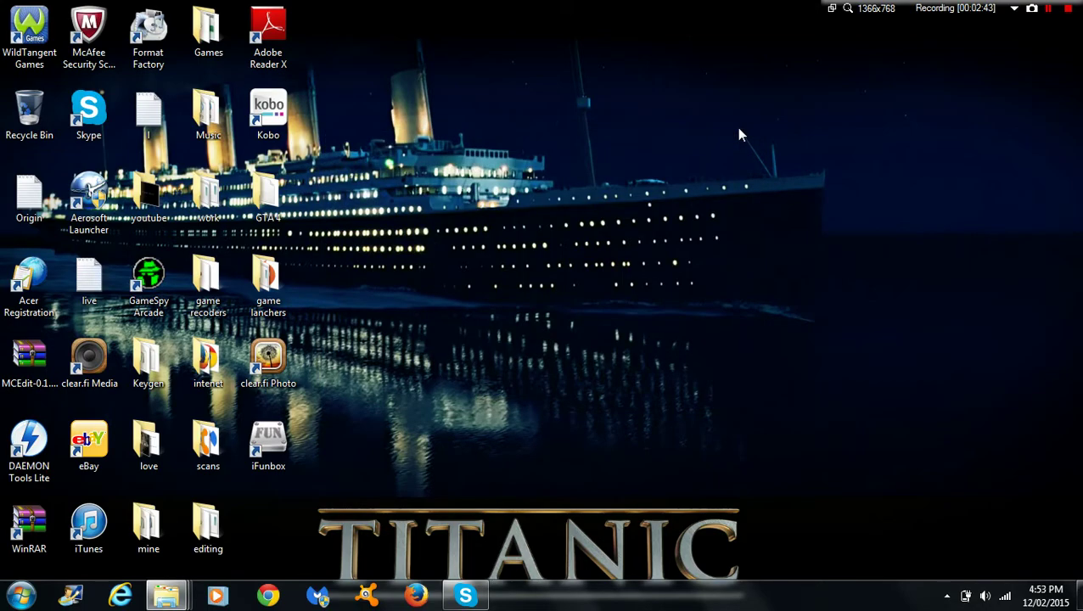